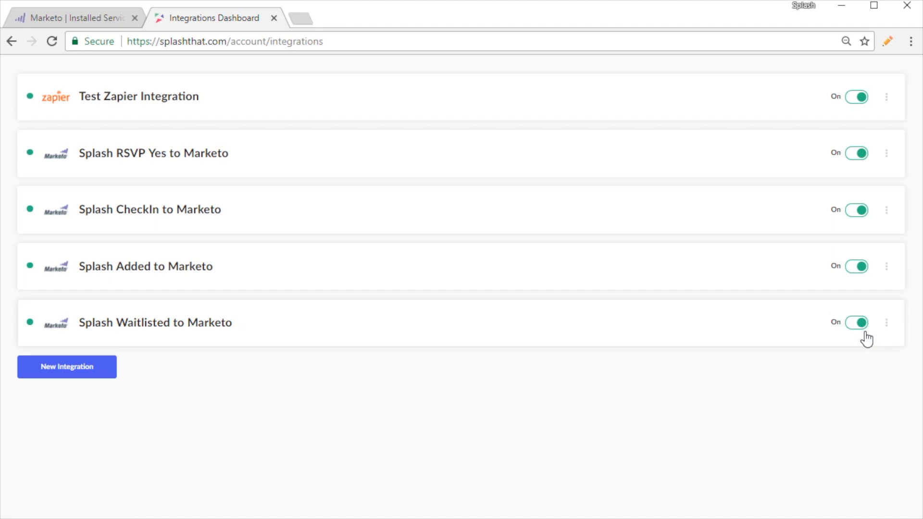
# - Rename the duplicated, switched-off Marketo integration to "Splash RSVP No to Marketo"
pyautogui.scroll(-4, 666, 403)
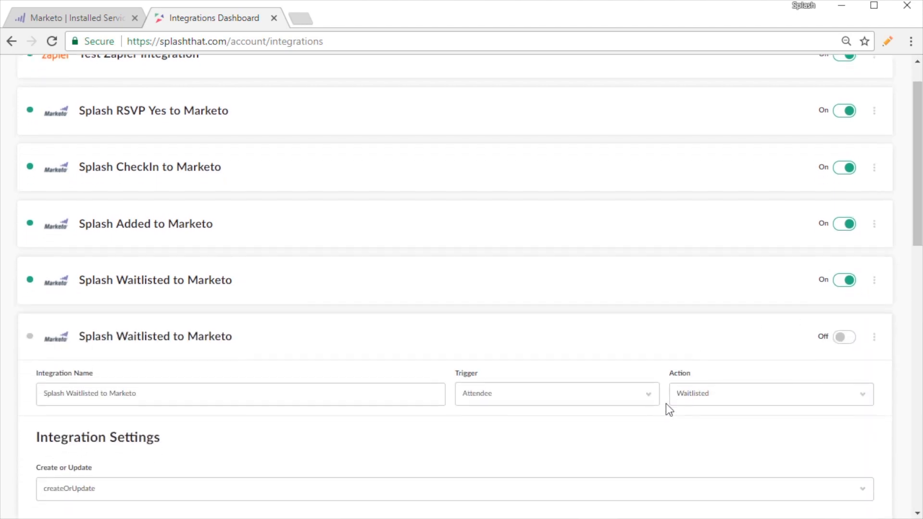
pyautogui.click(88, 229)
pyautogui.doubleClick(88, 230)
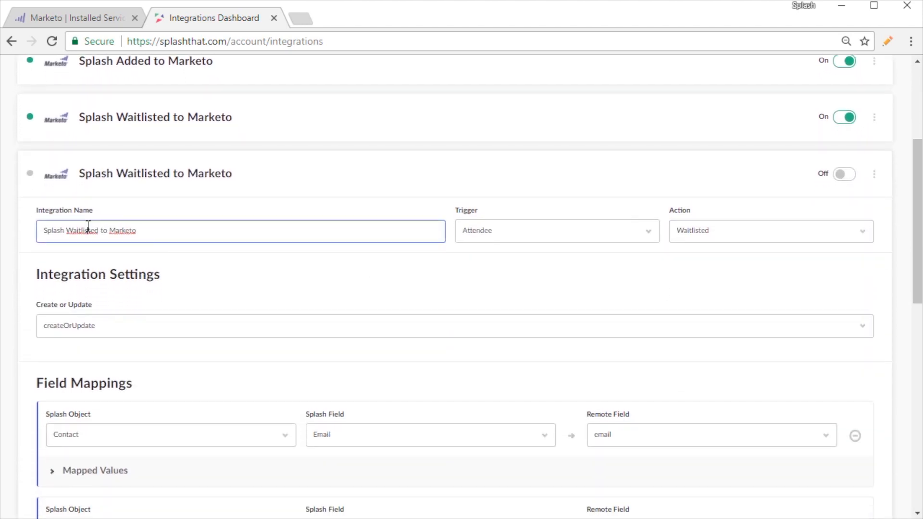
pyautogui.write('RSVP No')
# - Set the copied integration's action to RSVP No only, deselecting Waitlisted, and switch the integration on
pyautogui.click(694, 237)
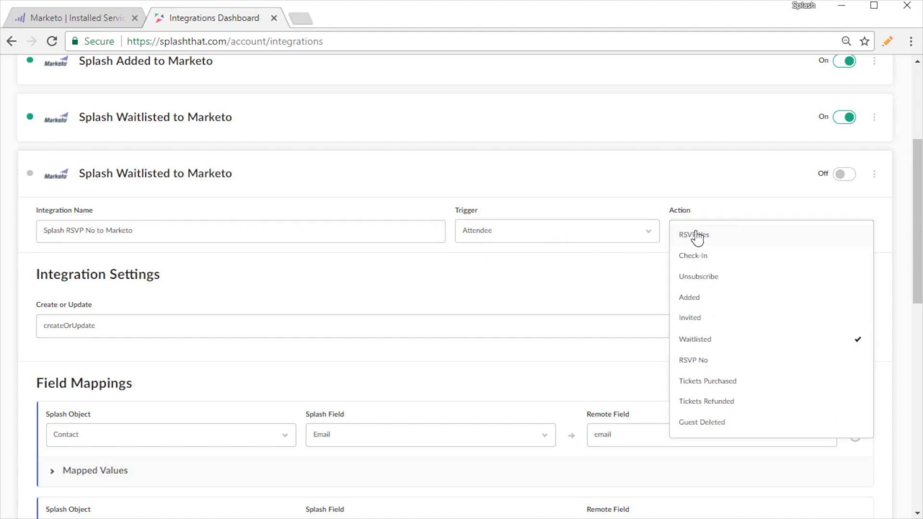
pyautogui.click(697, 361)
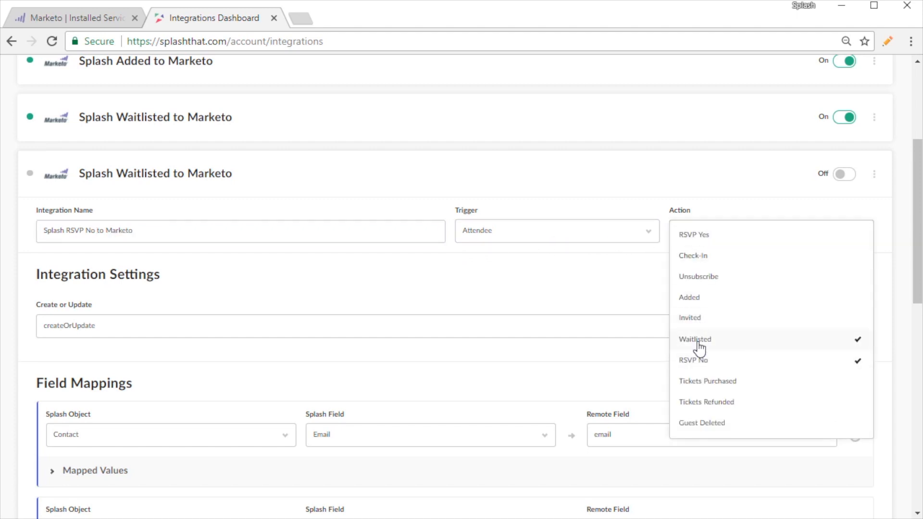
pyautogui.click(699, 340)
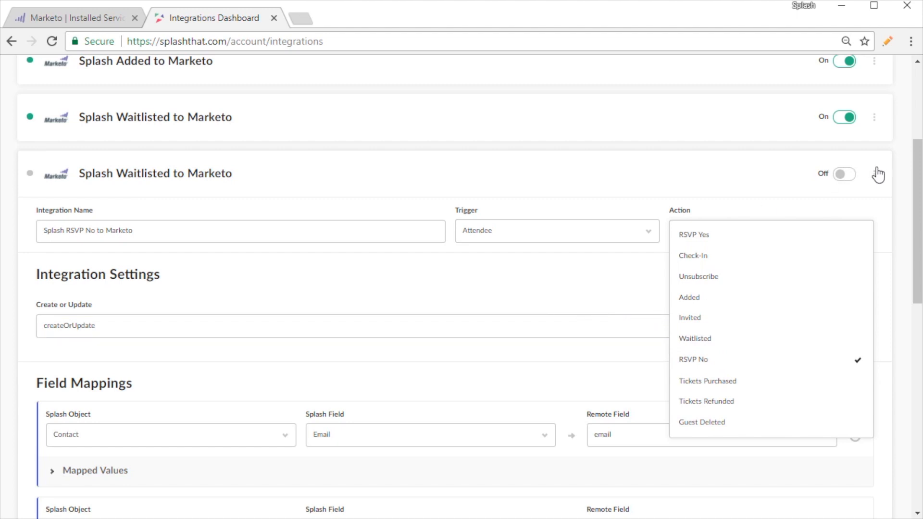
pyautogui.click(846, 176)
pyautogui.scroll(-10, 484, 342)
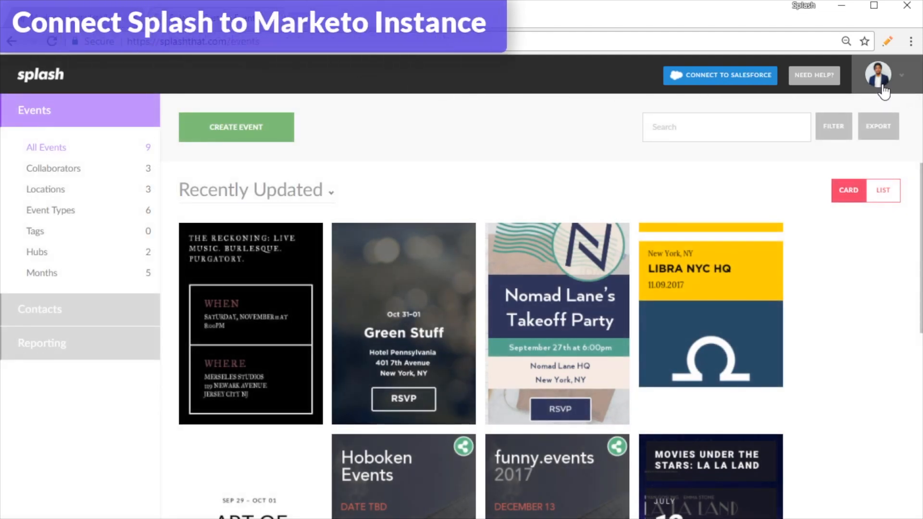
# - Open the account's integrations page and start a new Marketo Leads API integration
pyautogui.click(876, 92)
pyautogui.click(882, 107)
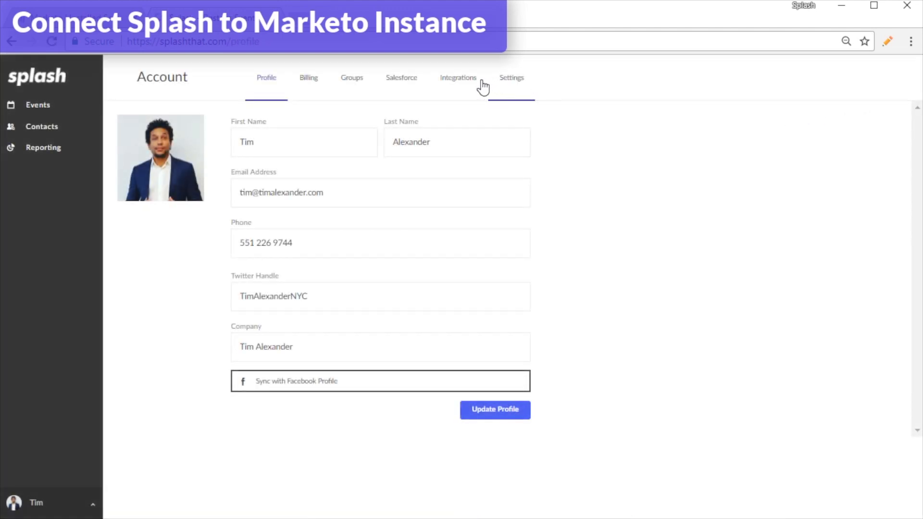
pyautogui.click(464, 83)
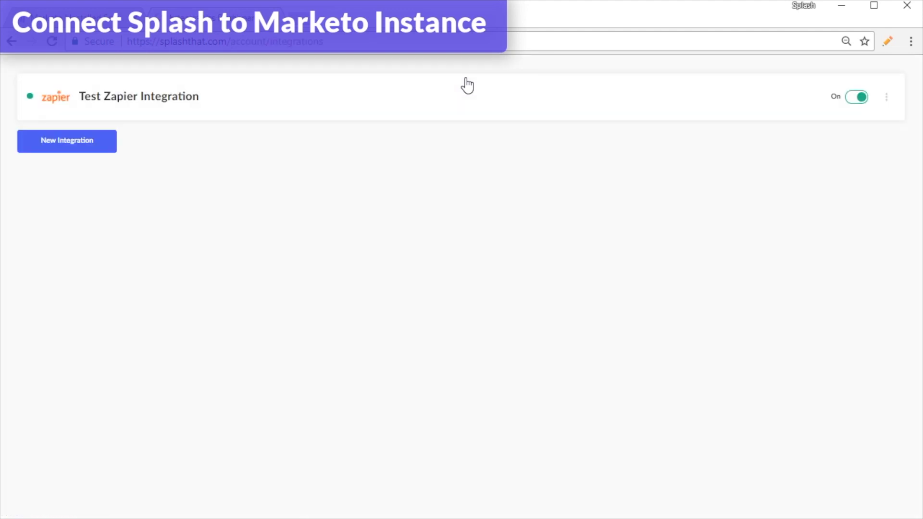
pyautogui.click(99, 143)
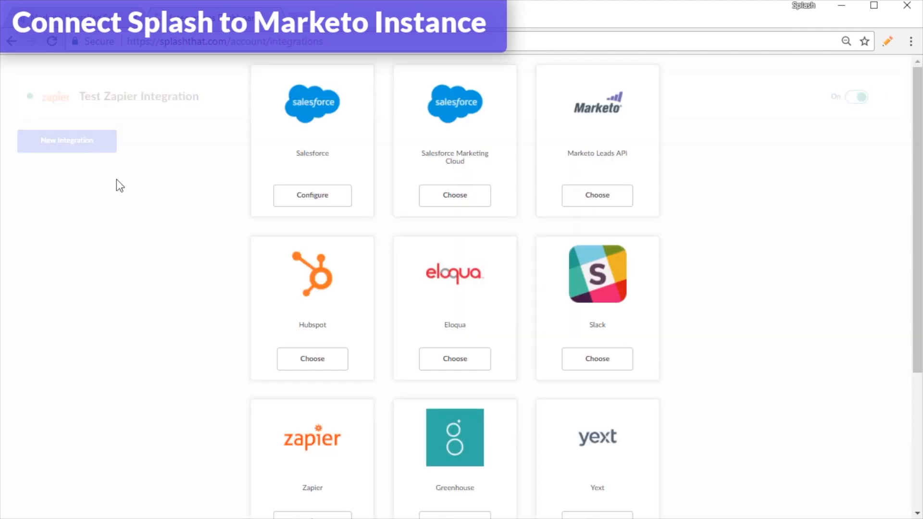
pyautogui.click(568, 206)
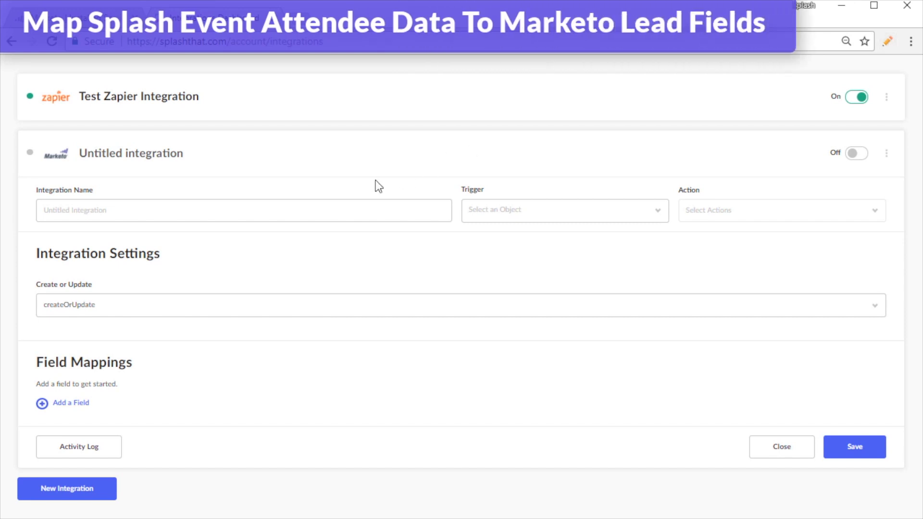
# - Name the new integration "Splash RSVP Yes to Marketo" and set its trigger to Attendee with the action RSVP Yes
pyautogui.click(368, 207)
pyautogui.write('Sp')
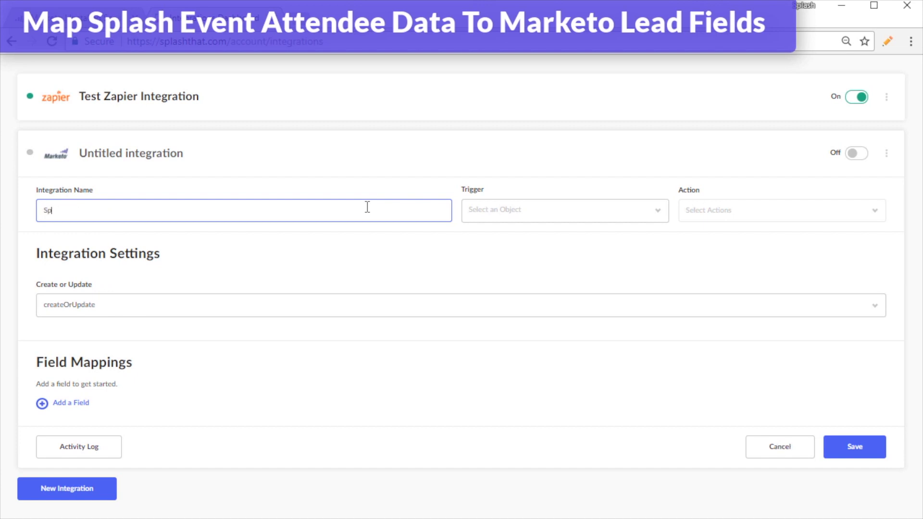
pyautogui.write('lash RSVP Yes to Marketo')
pyautogui.click(655, 212)
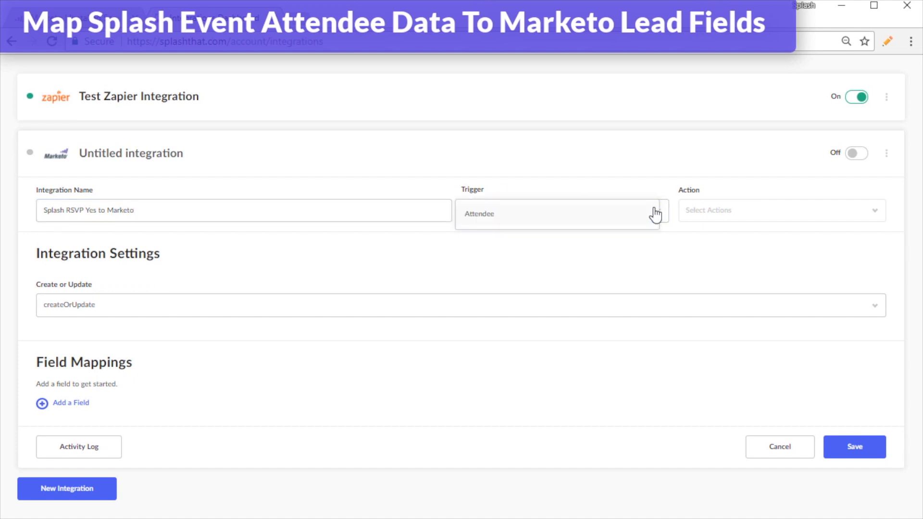
pyautogui.click(656, 215)
pyautogui.click(726, 220)
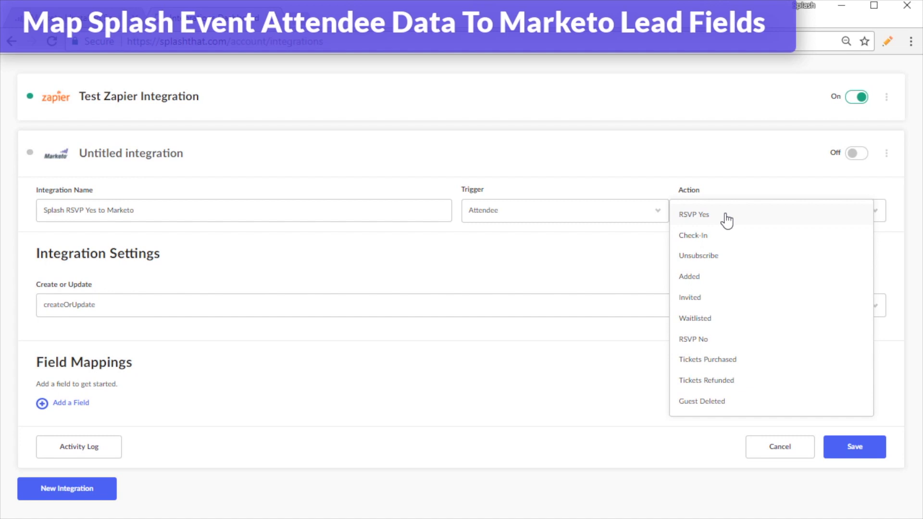
pyautogui.click(727, 220)
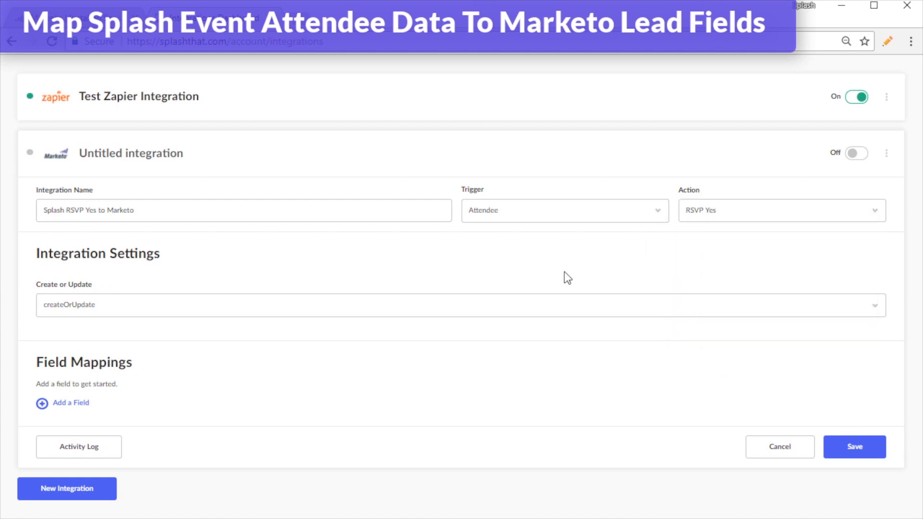
# - Review the Create or Update options for the integration, keeping createOrUpdate selected
pyautogui.click(589, 309)
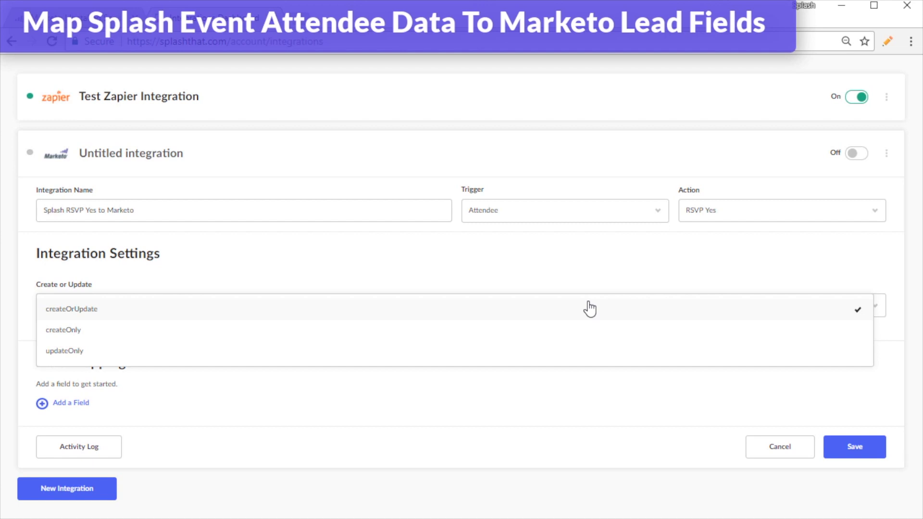
pyautogui.click(590, 309)
pyautogui.rightClick(589, 376)
pyautogui.click(453, 371)
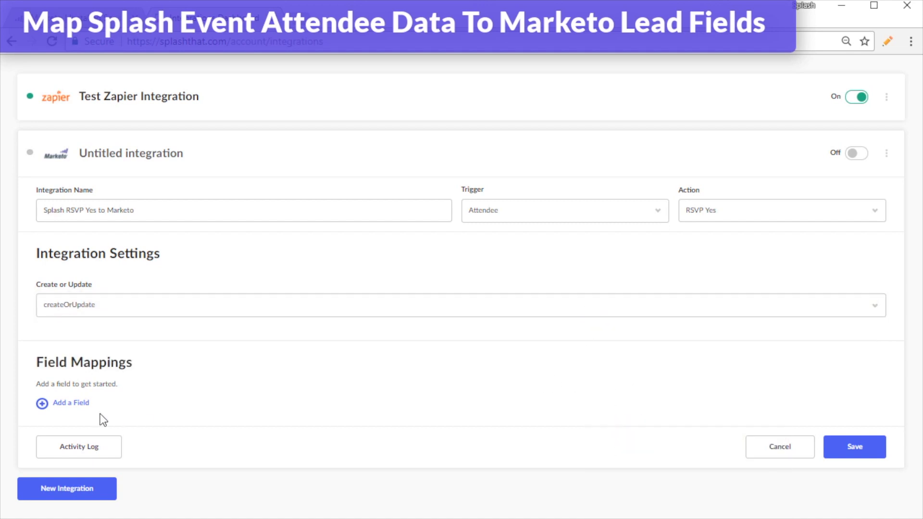
# - Add a field mapping from the Contact object's Email field to the Marketo field email
pyautogui.click(75, 407)
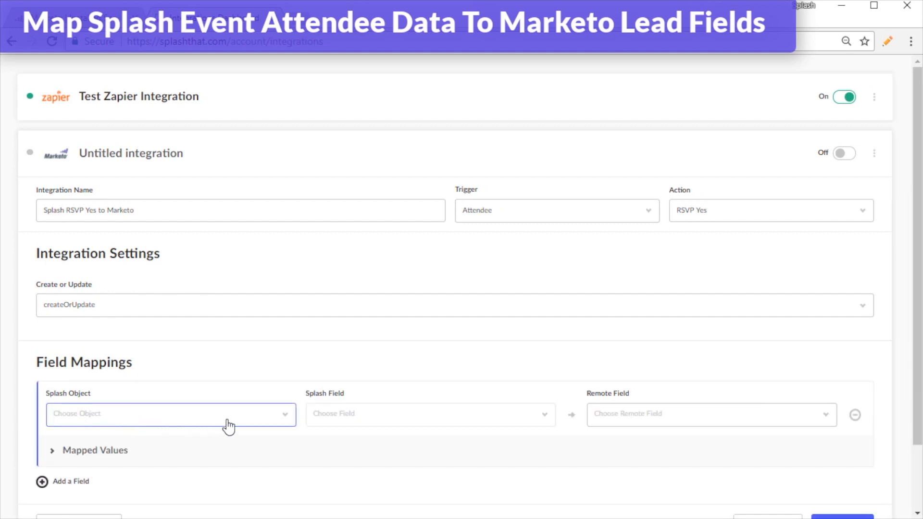
pyautogui.click(276, 421)
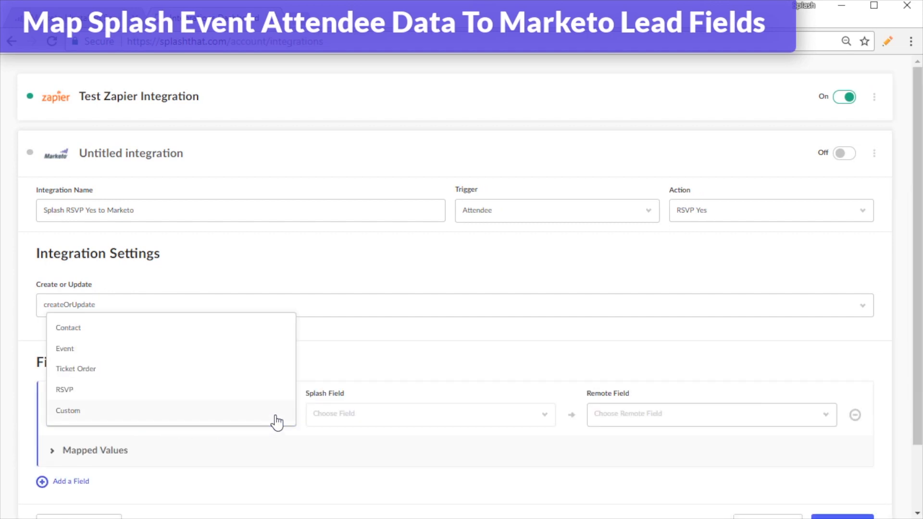
pyautogui.click(260, 331)
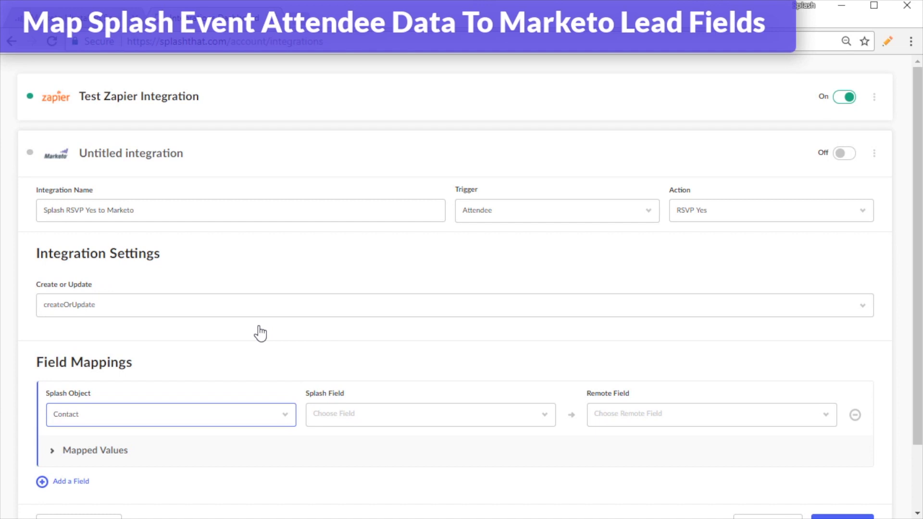
pyautogui.click(390, 414)
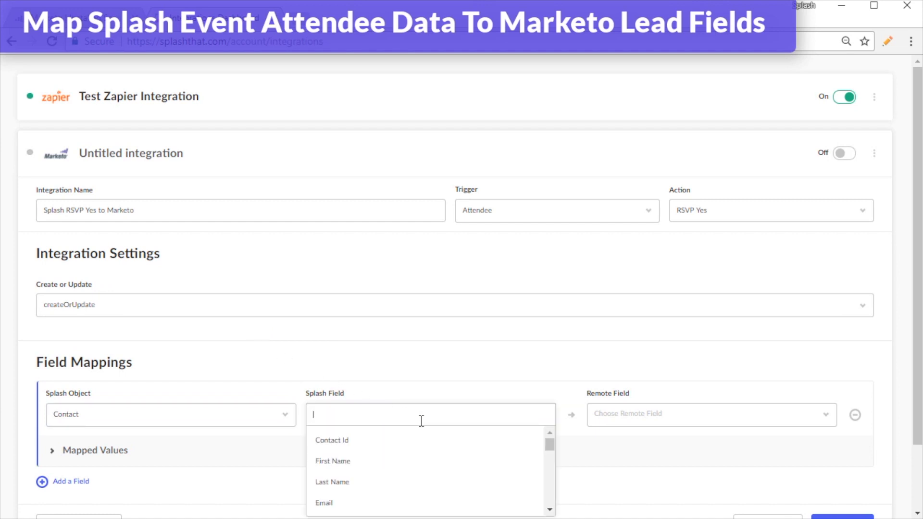
pyautogui.click(327, 503)
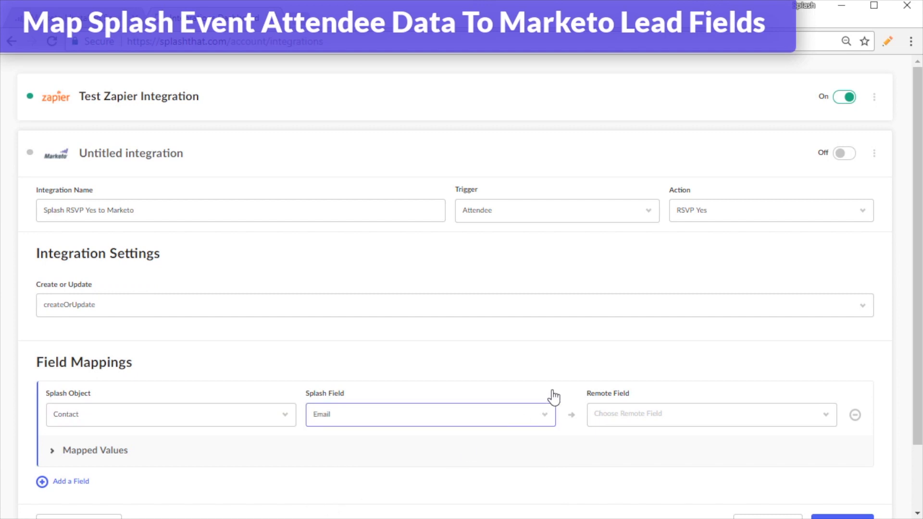
pyautogui.click(646, 415)
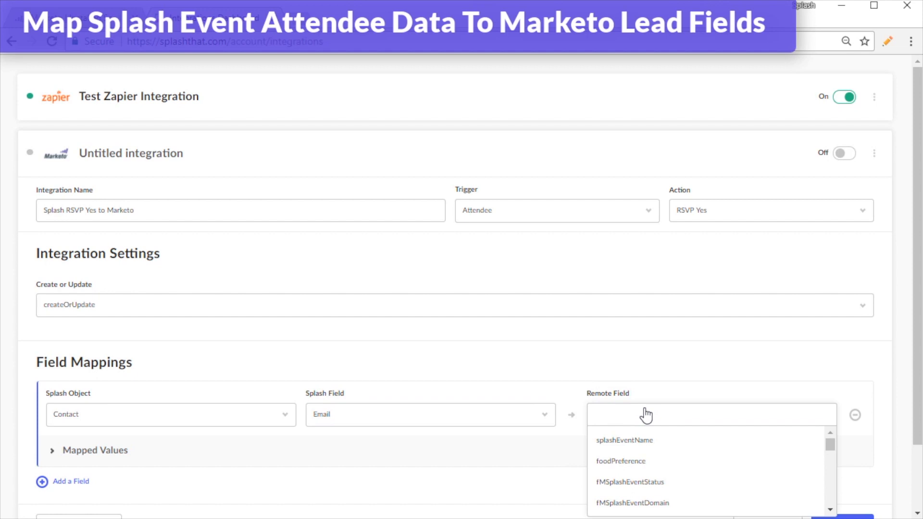
pyautogui.write('email')
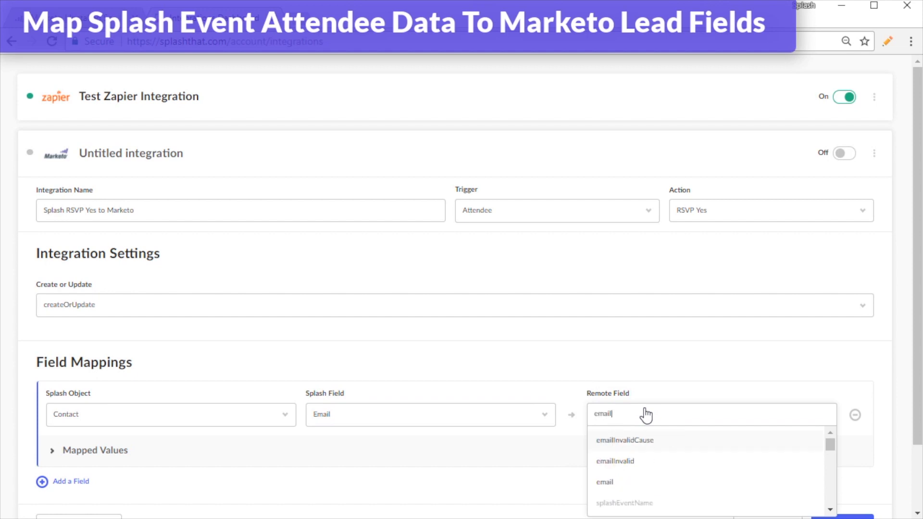
pyautogui.click(642, 483)
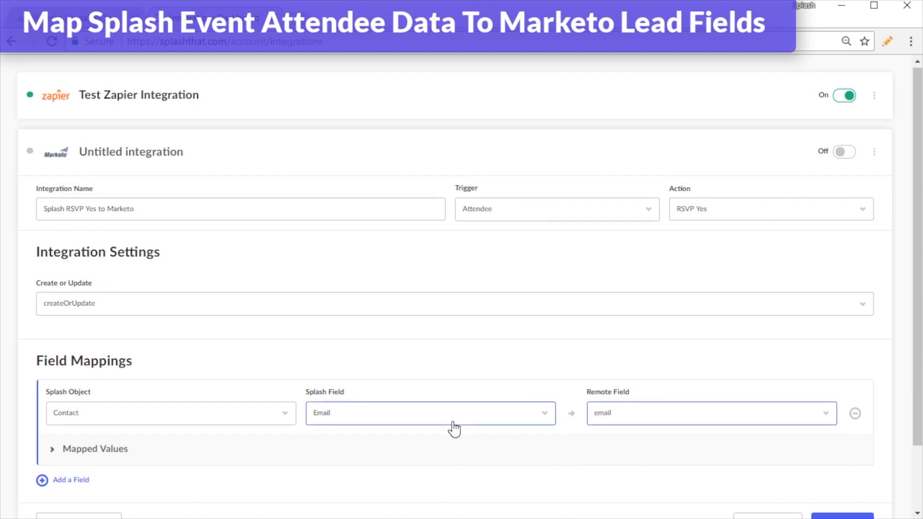
# - Add a second field mapping from the Contact object's First Name field to the Marketo field firstName
pyautogui.scroll(-2, 454, 429)
pyautogui.click(70, 407)
pyautogui.click(201, 435)
pyautogui.click(167, 351)
pyautogui.click(357, 440)
pyautogui.write('first')
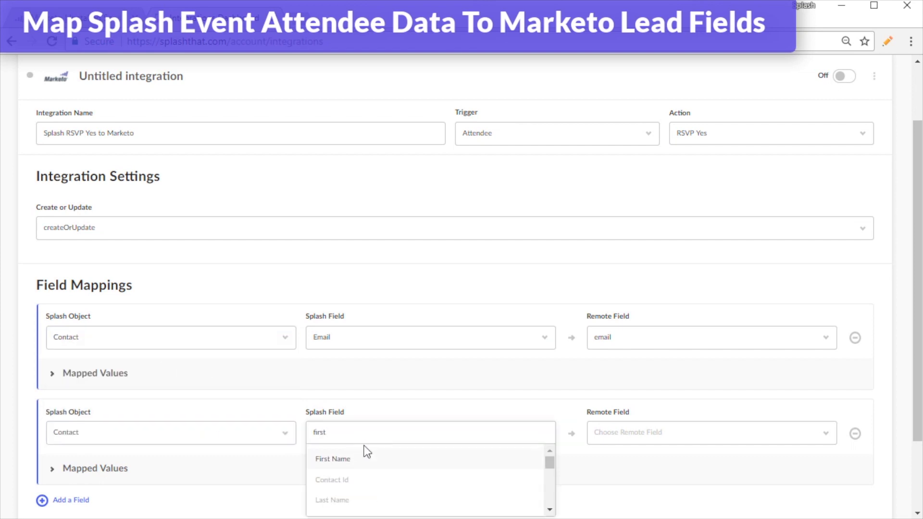
pyautogui.click(368, 459)
pyautogui.click(622, 440)
pyautogui.write('first')
pyautogui.click(628, 481)
# - Add a third field mapping from the Contact object's Last Name field to the Marketo field lastName
pyautogui.scroll(-3, 512, 405)
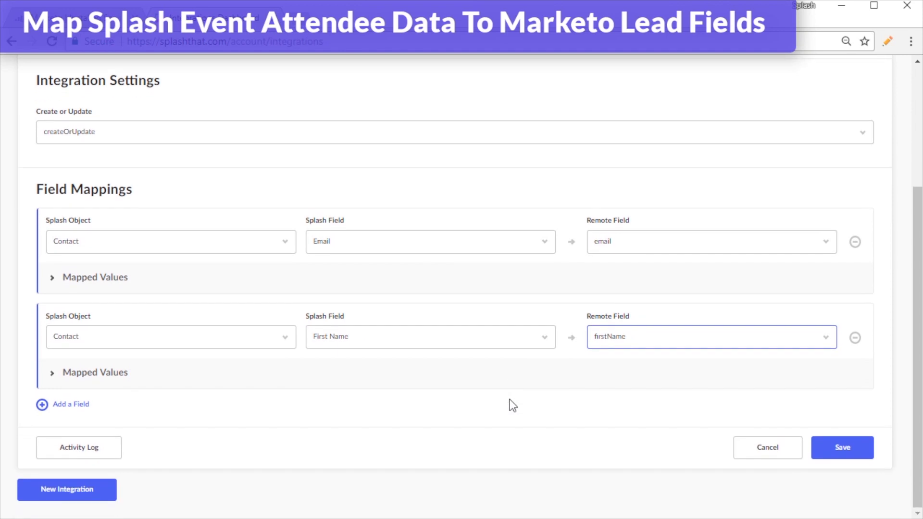
pyautogui.click(77, 405)
pyautogui.click(224, 435)
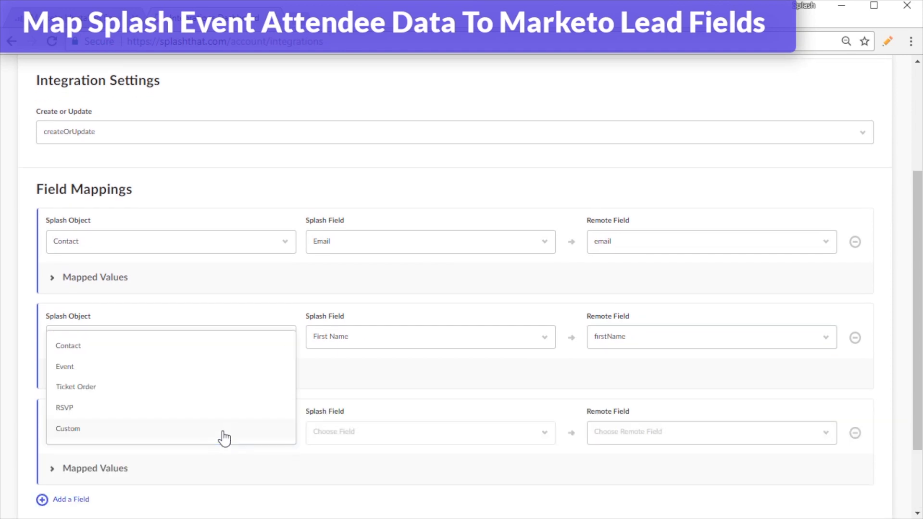
pyautogui.click(178, 349)
pyautogui.click(332, 432)
pyautogui.write('las')
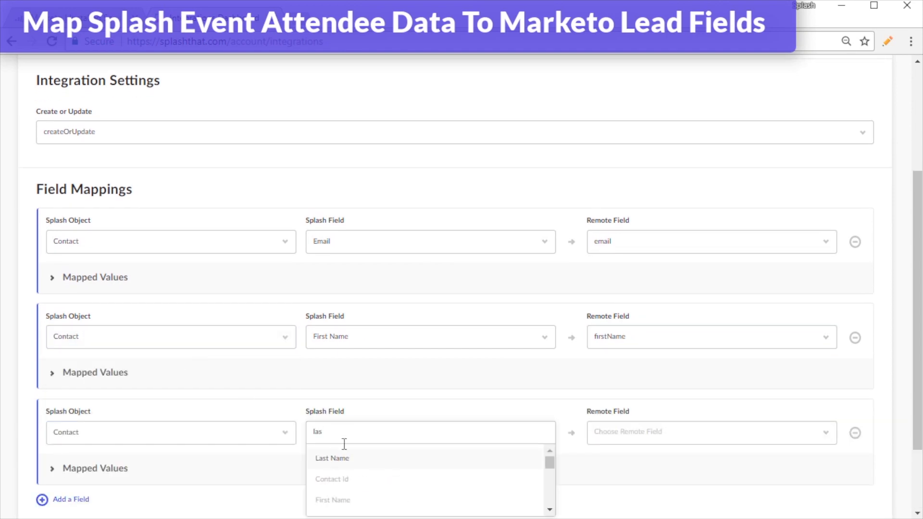
pyautogui.click(347, 460)
pyautogui.click(619, 438)
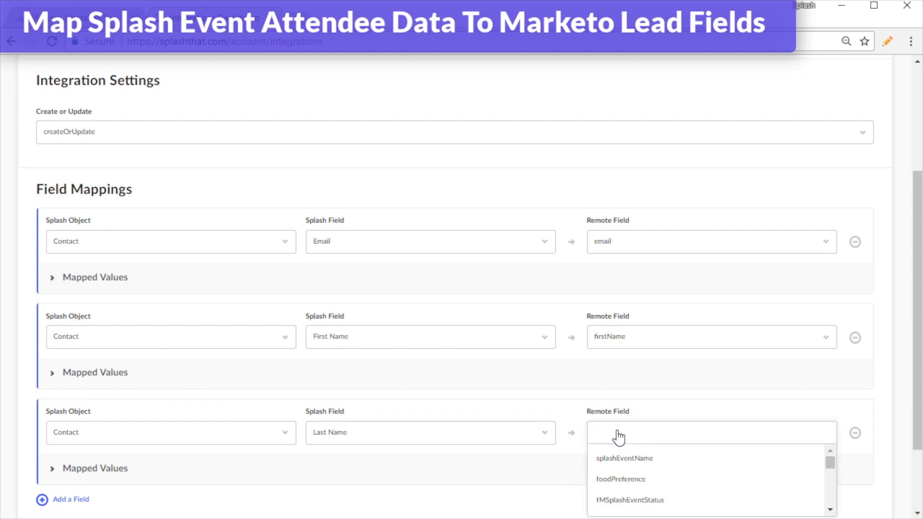
pyautogui.write('last')
pyautogui.click(613, 500)
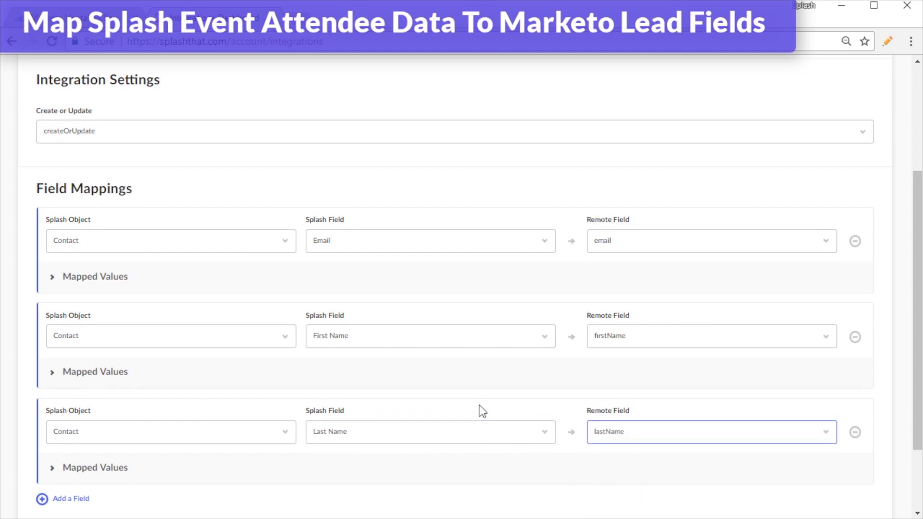
# - Add a fourth field mapping from the Contact object's Job Title field to the Marketo field title
pyautogui.scroll(-2, 482, 411)
pyautogui.click(62, 406)
pyautogui.scroll(-1, 212, 409)
pyautogui.click(290, 384)
pyautogui.click(272, 382)
pyautogui.click(373, 388)
pyautogui.write('Title')
pyautogui.scroll(1, 367, 426)
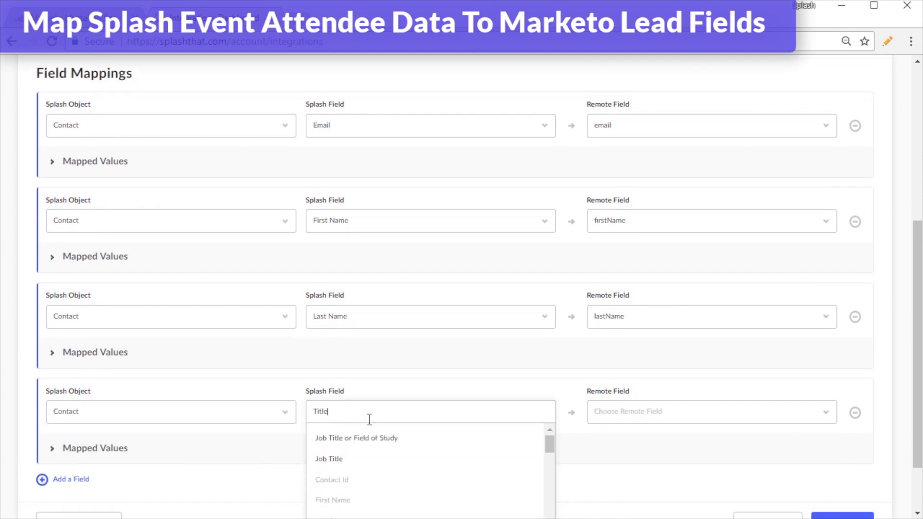
pyautogui.click(351, 447)
pyautogui.click(652, 402)
pyautogui.write('Titl')
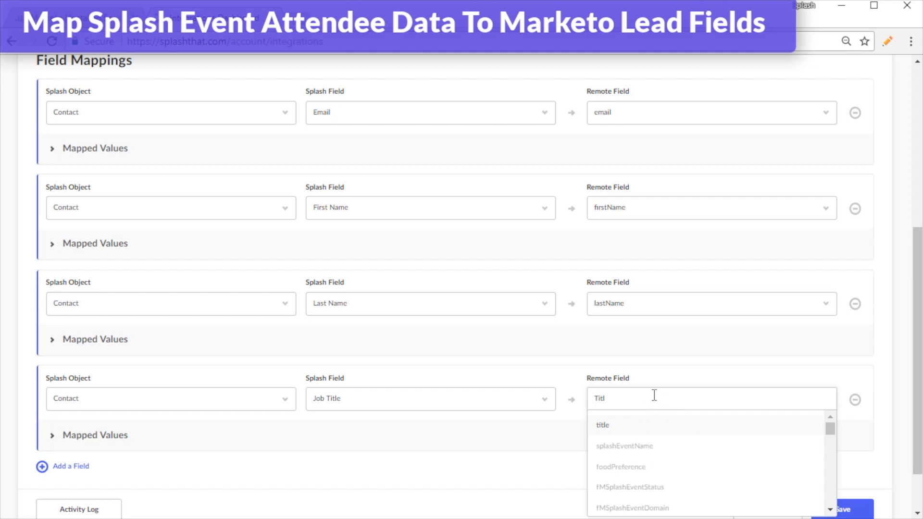
pyautogui.click(652, 427)
# - Add a fifth field mapping from the Event object's Event Domain field to the Marketo field splashEventdomain
pyautogui.scroll(-2, 645, 434)
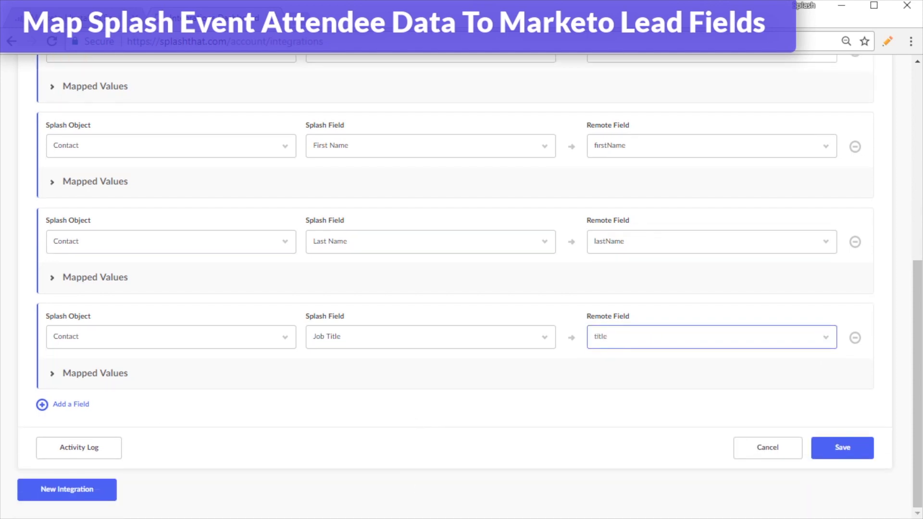
pyautogui.click(71, 406)
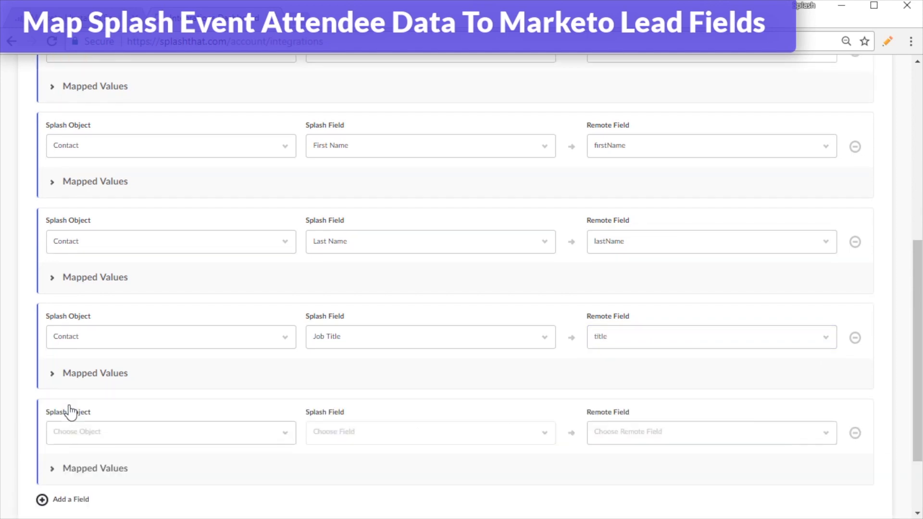
pyautogui.click(285, 441)
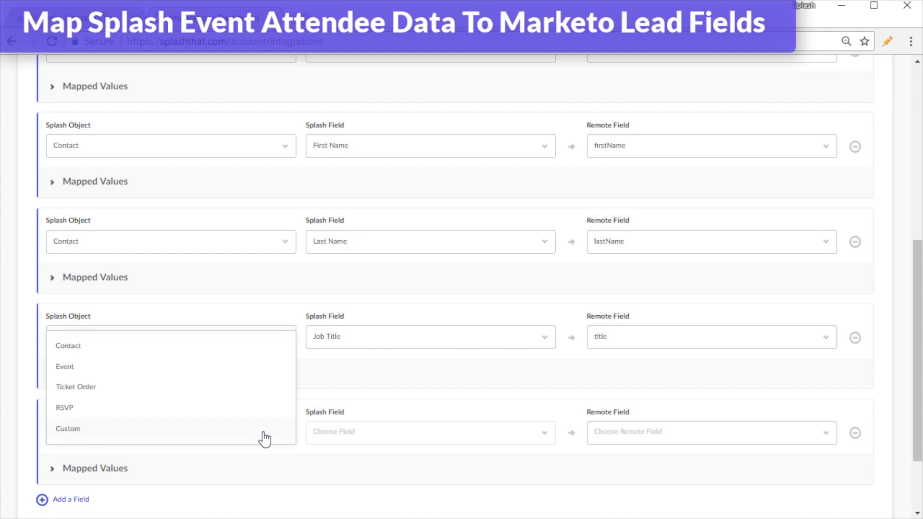
pyautogui.click(200, 377)
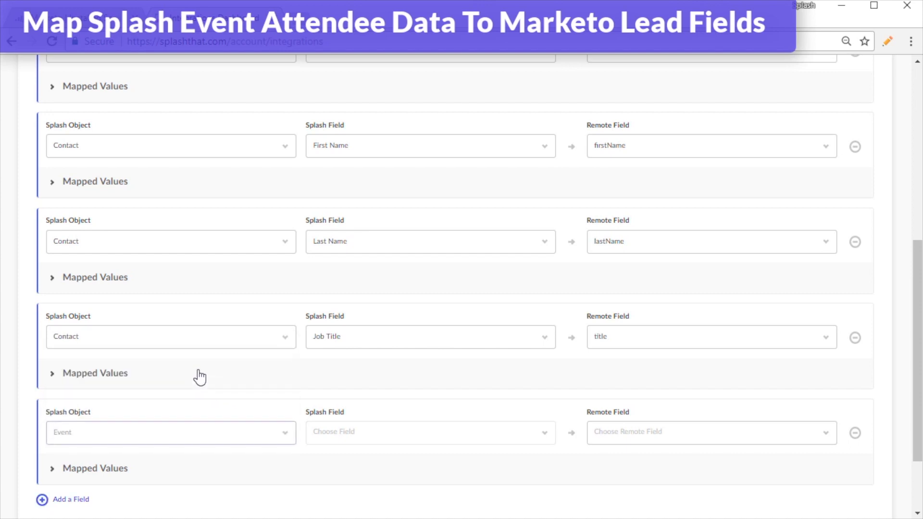
pyautogui.click(544, 439)
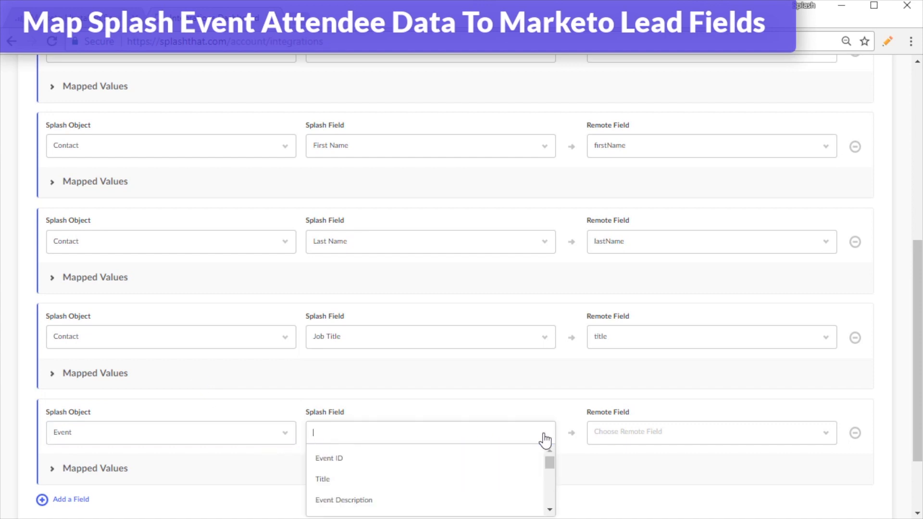
pyautogui.write('Event')
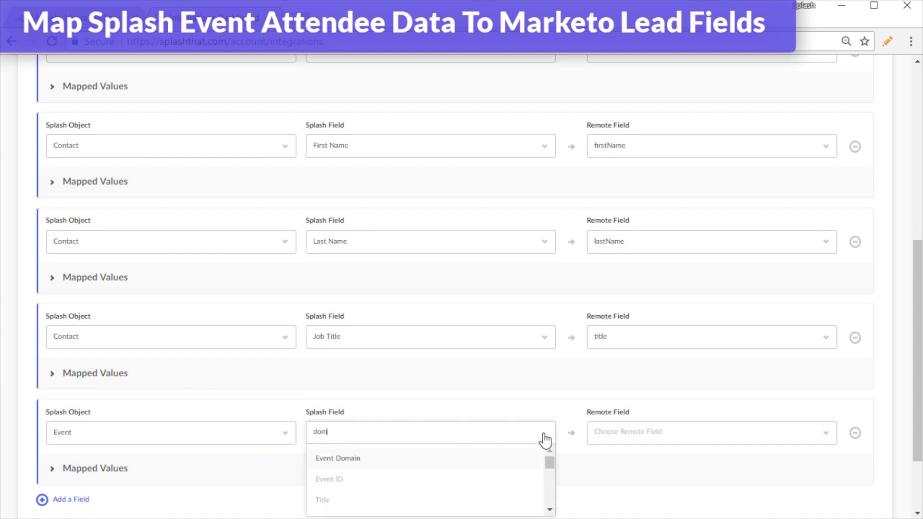
pyautogui.click(480, 458)
pyautogui.scroll(-2, 480, 465)
pyautogui.click(670, 336)
pyautogui.write('Dom')
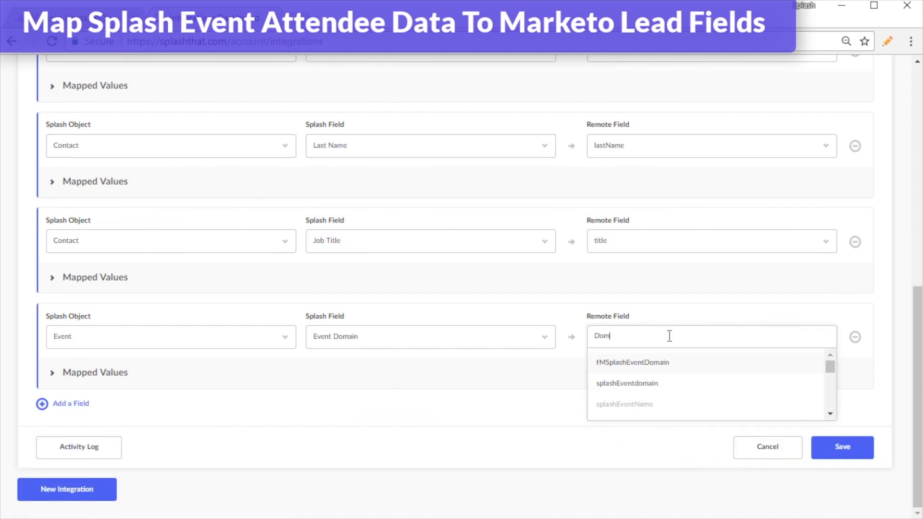
pyautogui.click(649, 383)
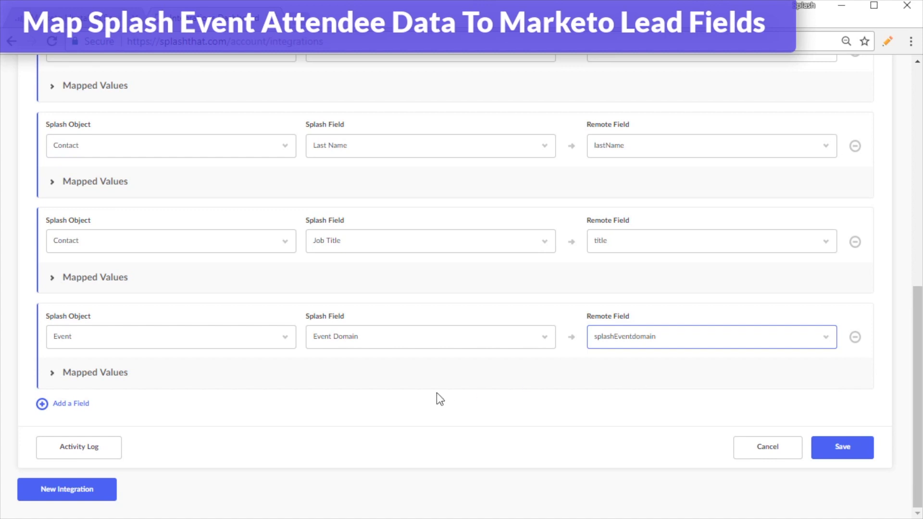
# - Add a sixth field mapping from a Custom object with the value RSVP_Yes to the Marketo field splashEventstatus
pyautogui.click(76, 405)
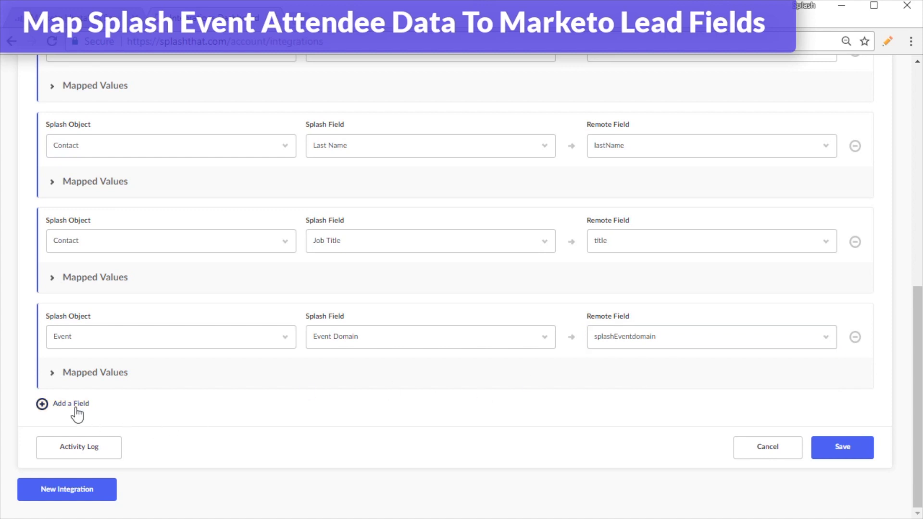
pyautogui.scroll(-2, 77, 404)
pyautogui.click(275, 343)
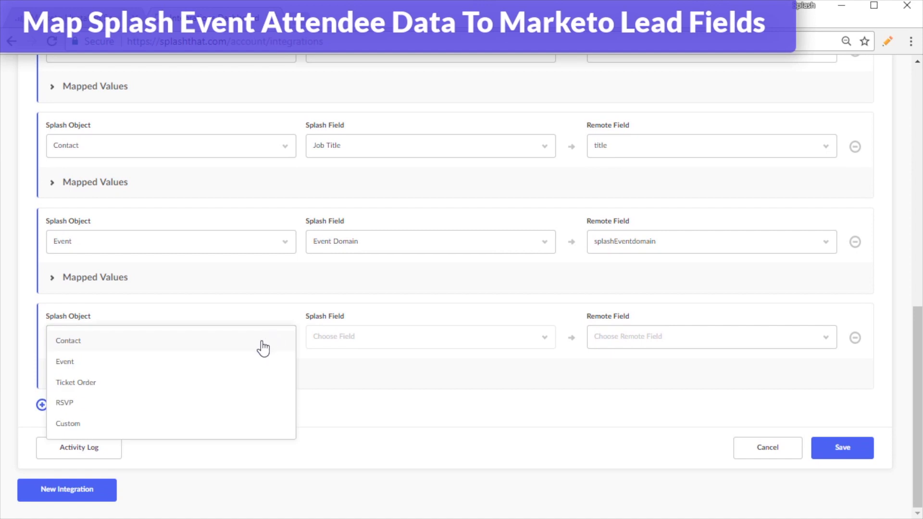
pyautogui.click(208, 426)
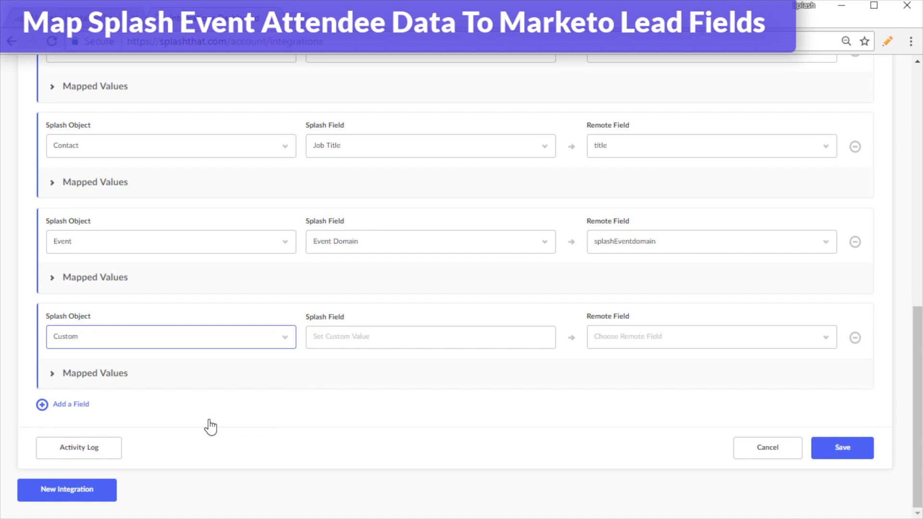
pyautogui.click(509, 331)
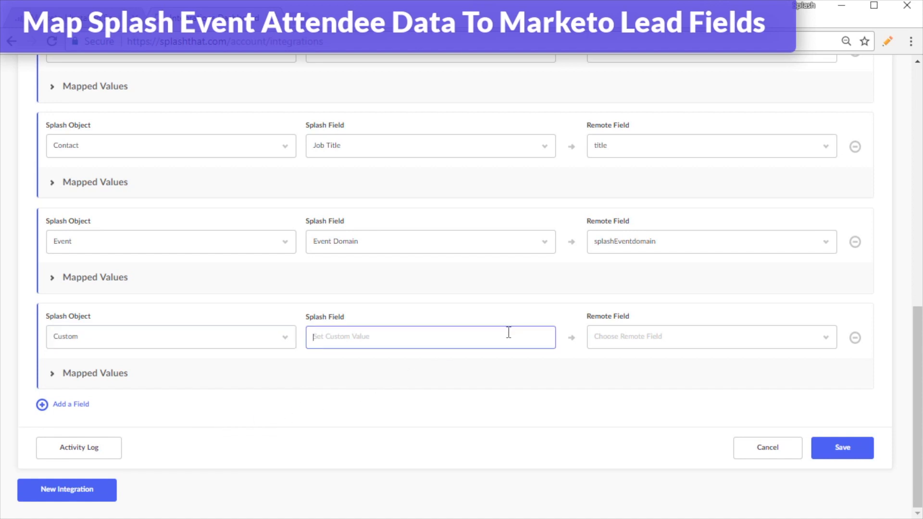
pyautogui.write('RSVP_Yes')
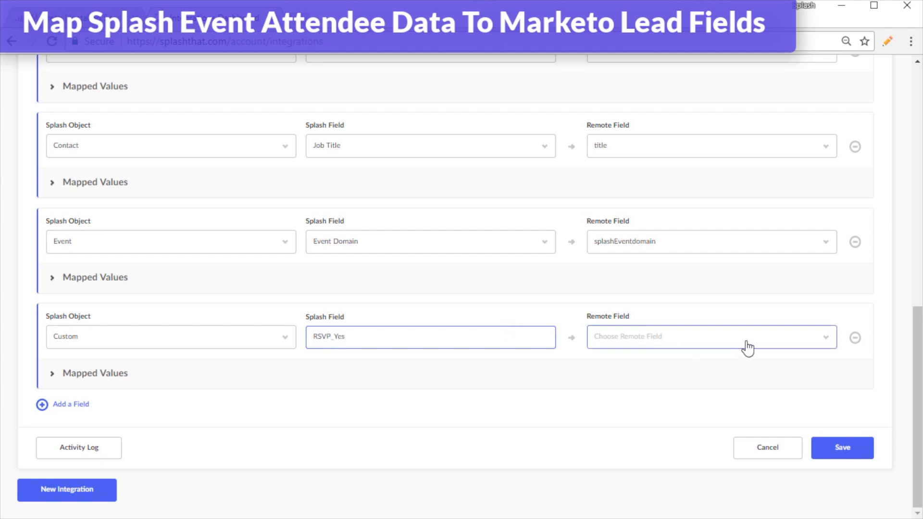
pyautogui.click(833, 344)
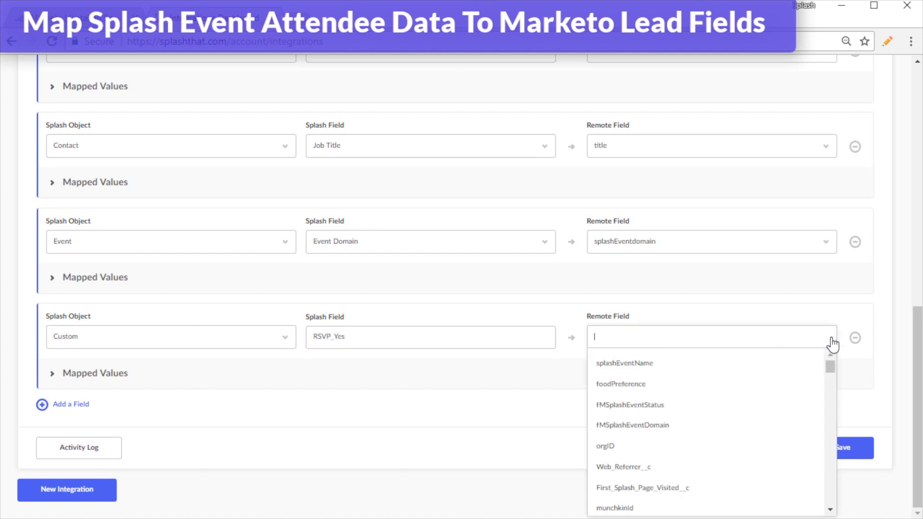
pyautogui.write('splashEvent')
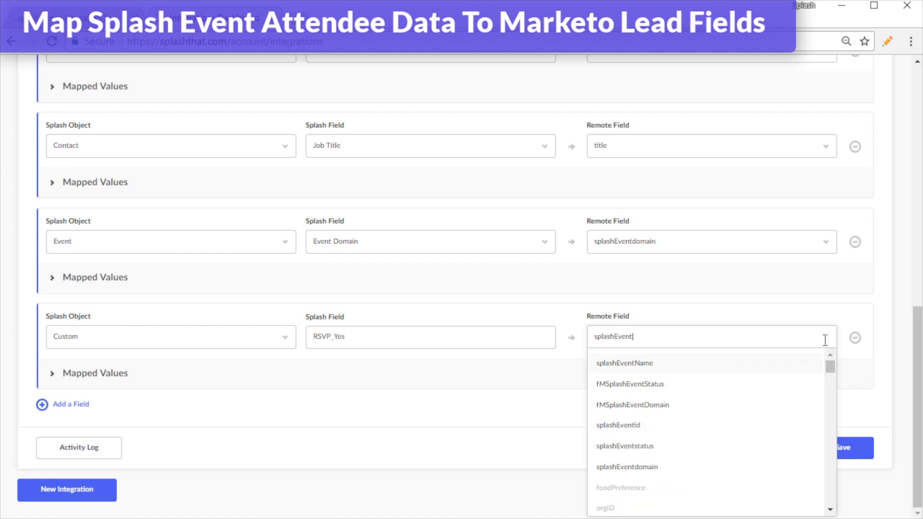
pyautogui.click(676, 447)
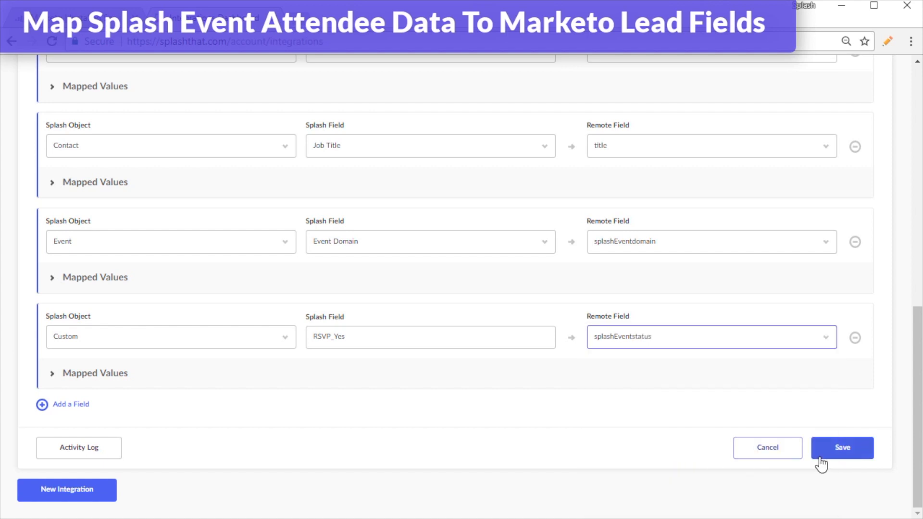
# - Turn on the RSVP Yes integration, then save and close it
pyautogui.scroll(5, 732, 219)
pyautogui.scroll(6, 732, 219)
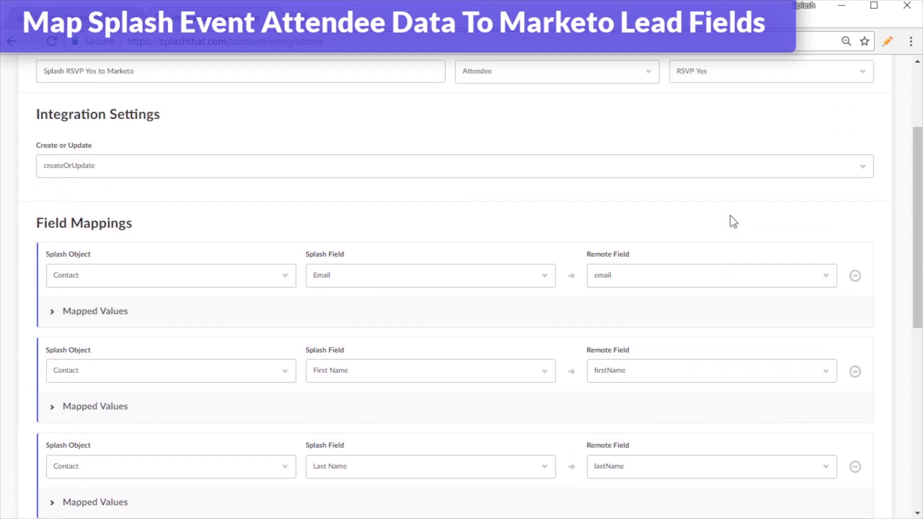
pyautogui.click(841, 130)
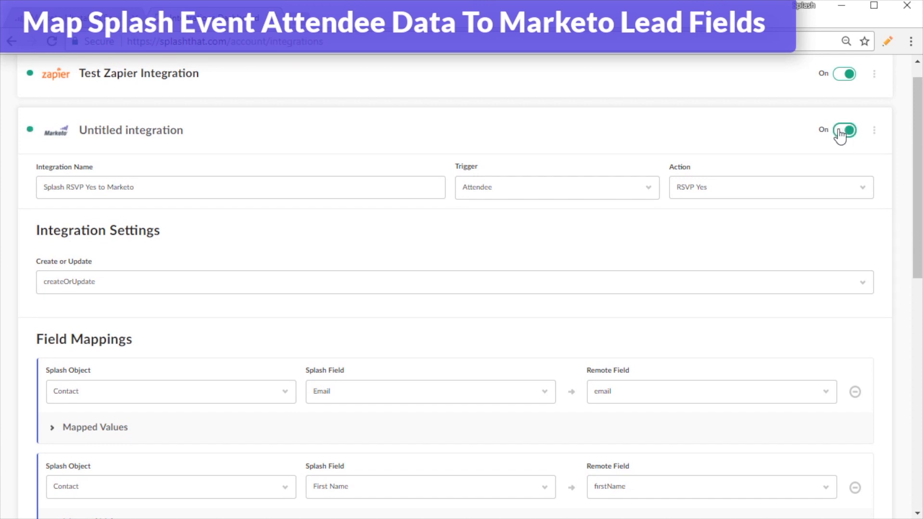
pyautogui.scroll(-4, 799, 349)
pyautogui.scroll(-7, 799, 351)
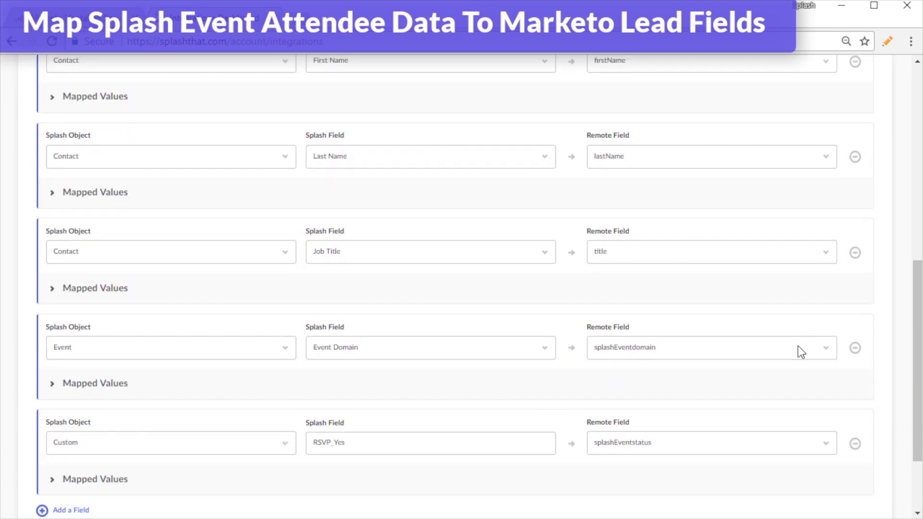
pyautogui.click(841, 448)
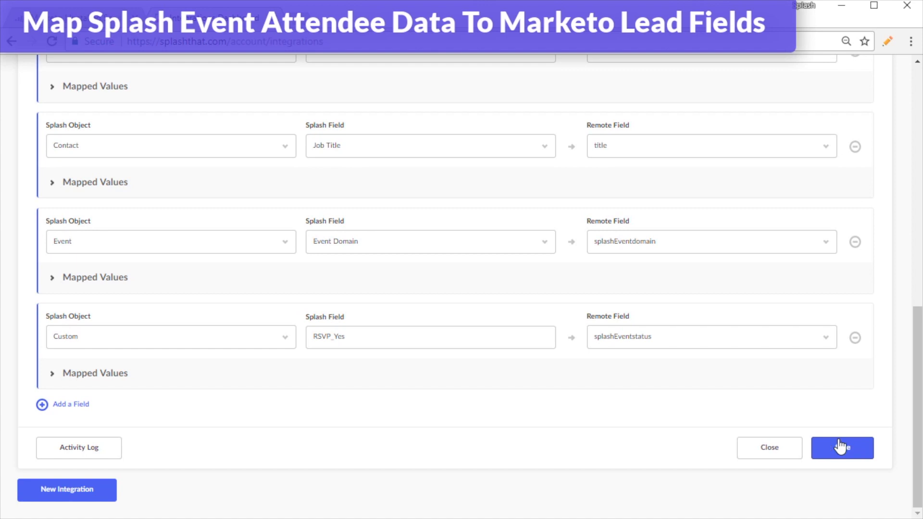
pyautogui.click(785, 451)
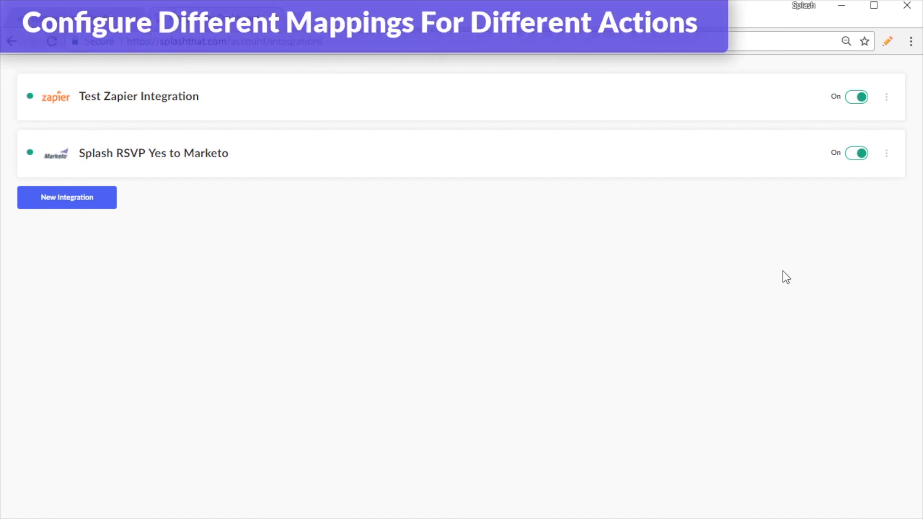
# - Duplicate the Splash RSVP Yes to Marketo integration and name the copy Splash CheckIn to Marketo
pyautogui.click(887, 154)
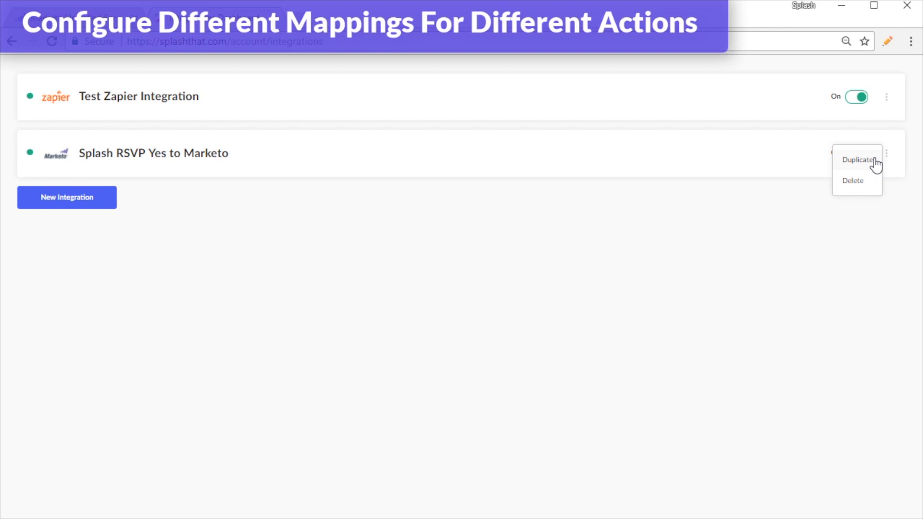
pyautogui.click(874, 165)
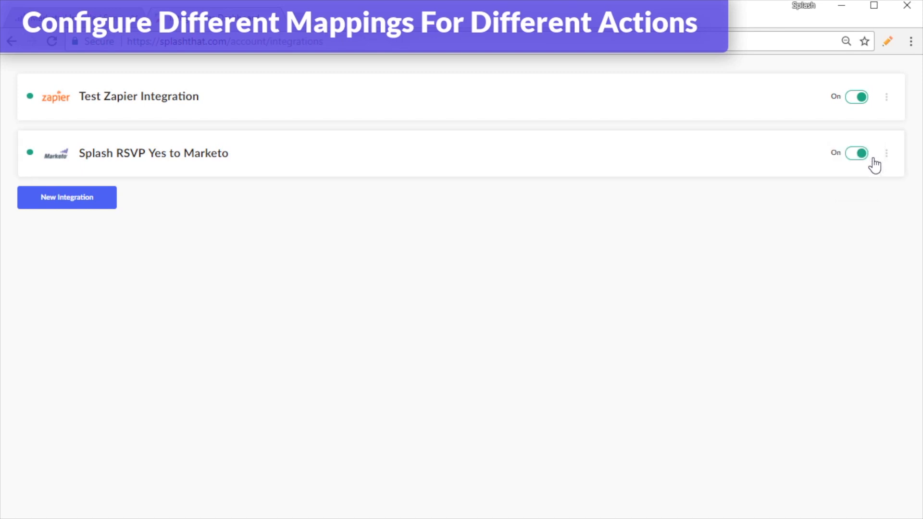
pyautogui.click(100, 266)
pyautogui.press('BackSpace')
pyautogui.press('BackSpace')
pyautogui.press('BackSpace')
pyautogui.press('BackSpace')
pyautogui.press('BackSpace')
pyautogui.press('BackSpace')
pyautogui.press('BackSpace')
pyautogui.press('BackSpace')
pyautogui.write('CheckIn to Marketo')
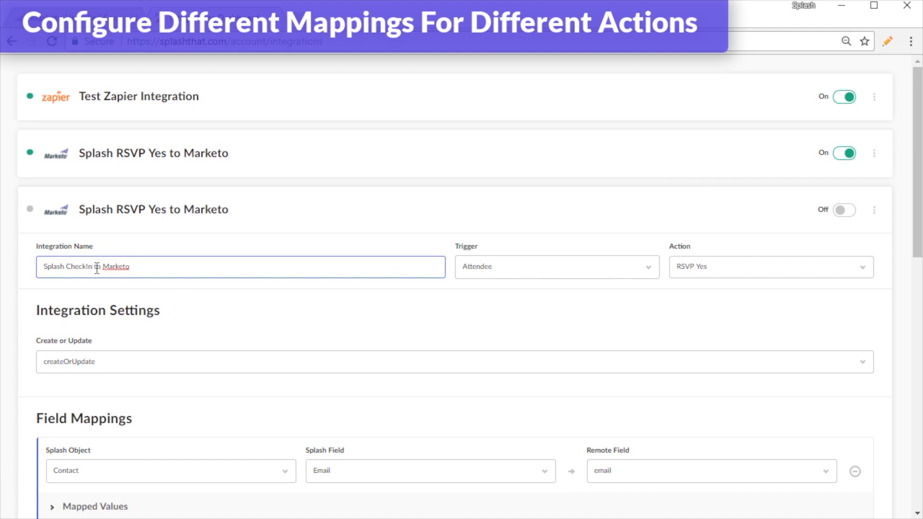
# - Set the Splash CheckIn to Marketo integration's action to Check-In
pyautogui.click(832, 268)
pyautogui.click(836, 292)
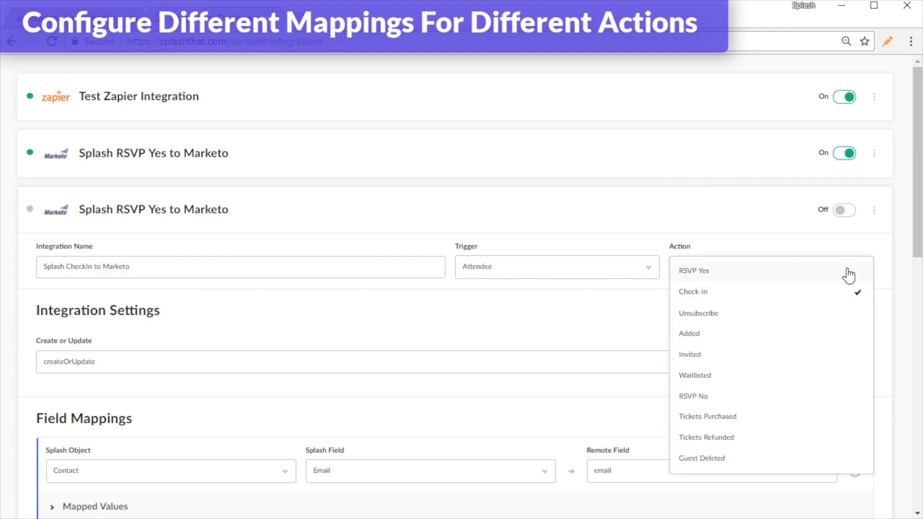
pyautogui.click(651, 247)
# - Replace the custom RSVP_Yes value mapped to splashEventstatus with a check-in status
pyautogui.scroll(-5, 590, 419)
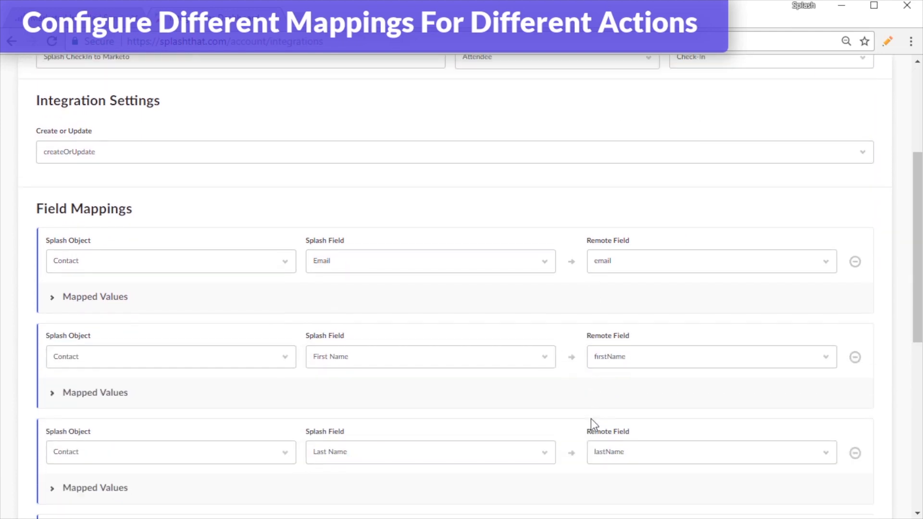
pyautogui.scroll(-7, 591, 420)
pyautogui.click(427, 396)
pyautogui.press('BackSpace')
pyautogui.press('BackSpace')
pyautogui.press('BackSpace')
pyautogui.press('BackSpace')
pyautogui.press('BackSpace')
pyautogui.press('BackSpace')
pyautogui.press('BackSpace')
pyautogui.press('BackSpace')
pyautogui.write('Ch')
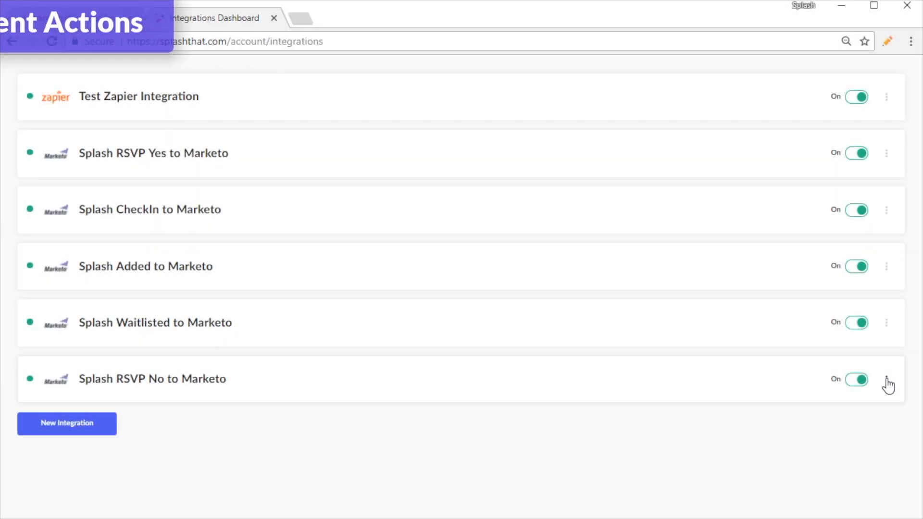
# - Duplicate the Splash RSVP No to Marketo integration and name the copy Splash Invited to Marketo
pyautogui.click(887, 382)
pyautogui.click(866, 386)
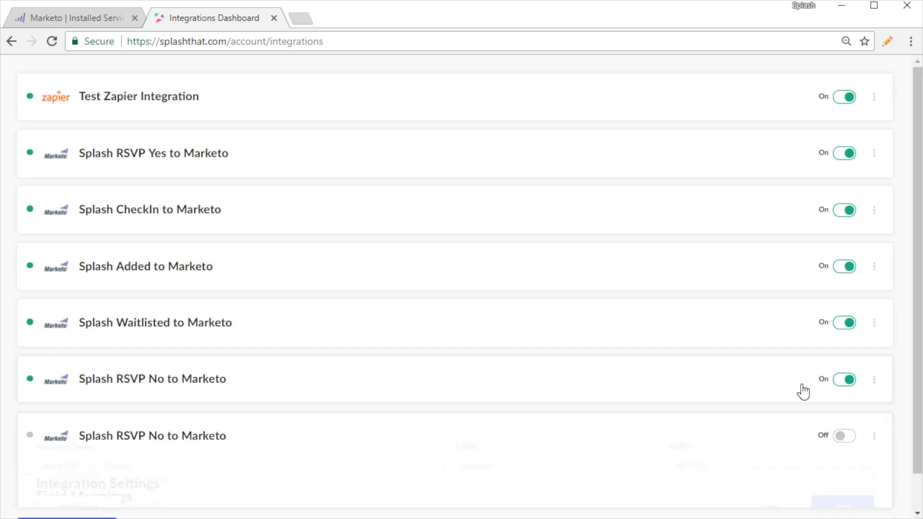
pyautogui.scroll(-3, 717, 428)
pyautogui.click(80, 315)
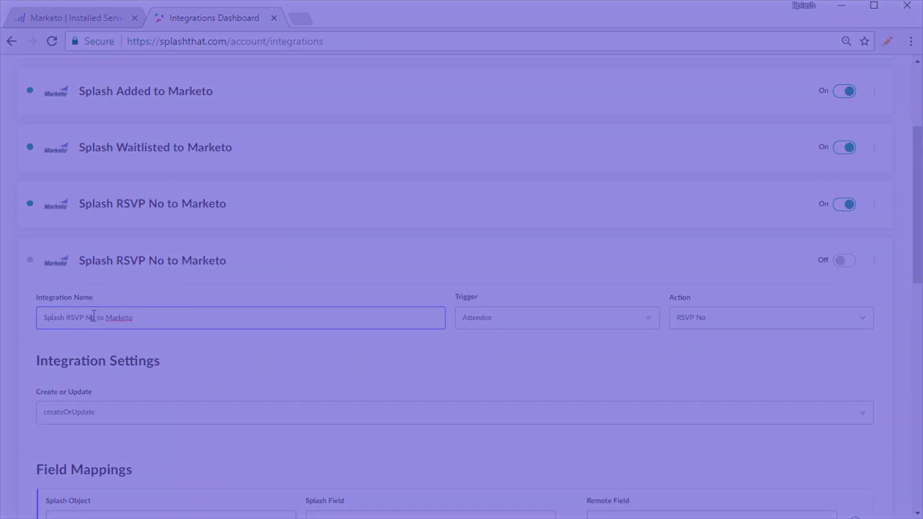
pyautogui.press('BackSpace')
pyautogui.press('BackSpace')
pyautogui.press('BackSpace')
pyautogui.press('BackSpace')
pyautogui.press('BackSpace')
pyautogui.press('BackSpace')
pyautogui.press('BackSpace')
pyautogui.press('BackSpace')
pyautogui.write('Invited')
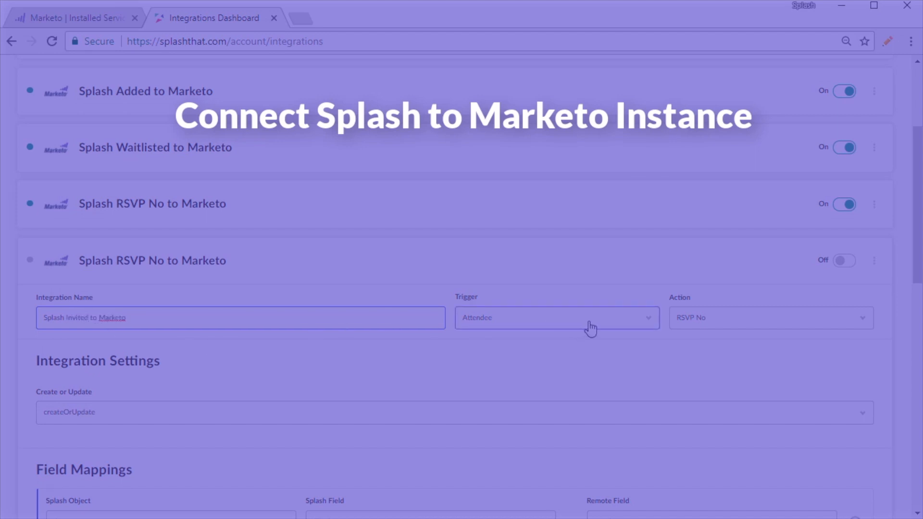
# - Set the Splash Invited to Marketo integration's action to Invited and turn the integration on
pyautogui.click(816, 318)
pyautogui.click(706, 212)
pyautogui.click(840, 256)
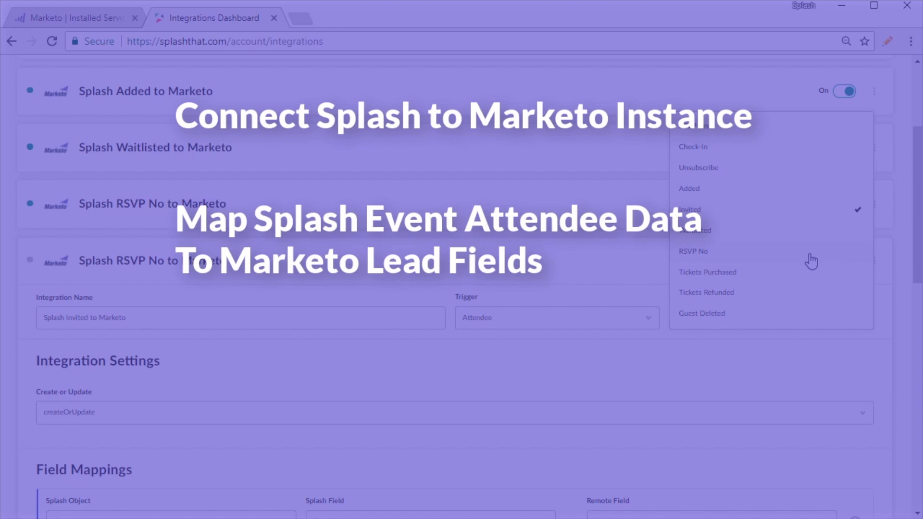
pyautogui.click(899, 303)
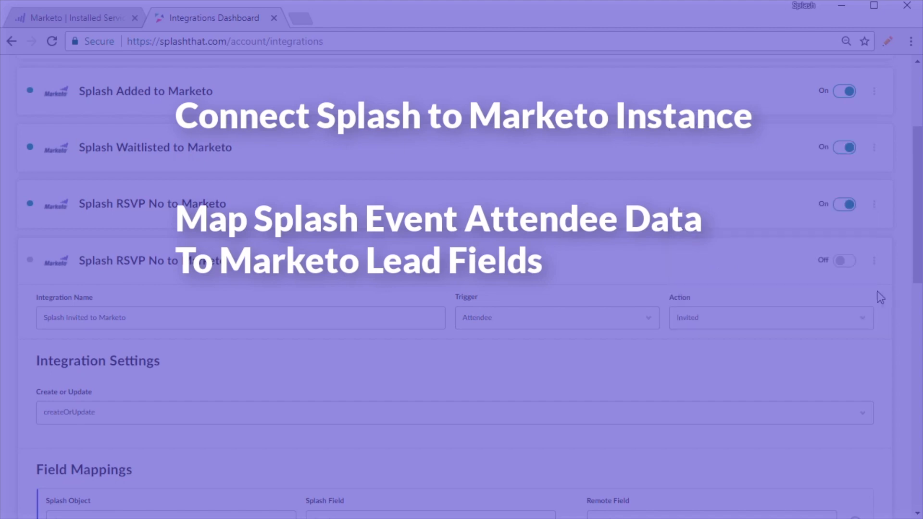
pyautogui.click(848, 268)
pyautogui.scroll(-7, 660, 382)
pyautogui.scroll(-7, 659, 380)
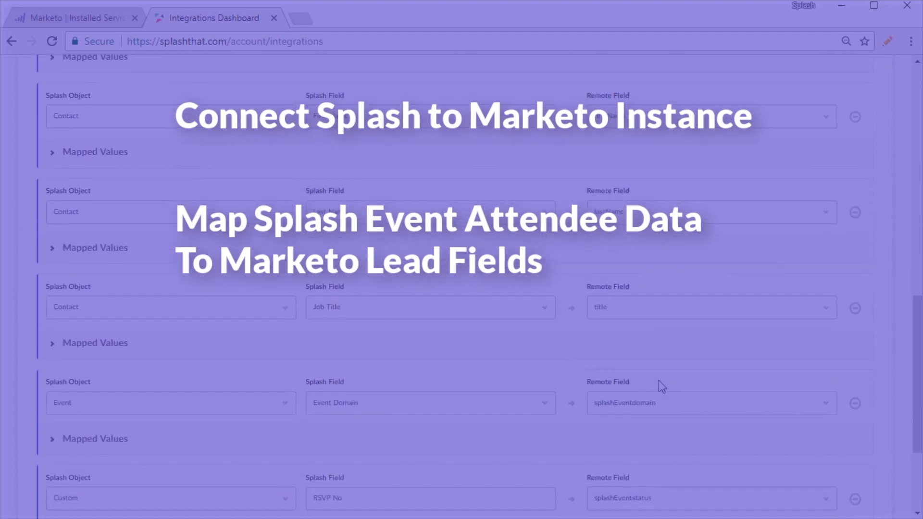